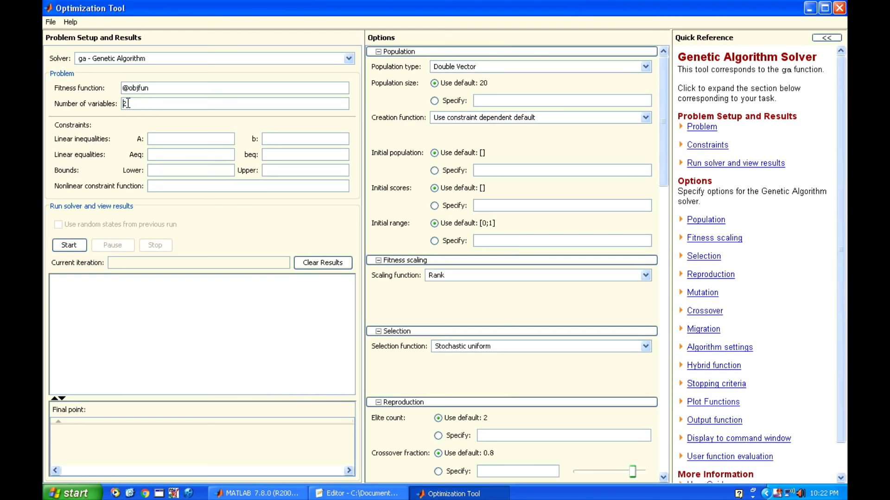
Set the lower bounds to [-10 -10] and check them against the x and y ranges in objfun.m.
{"action": "left_click", "coordinate": [149, 169]}
{"action": "type", "text": "[-10 -10]"}
{"action": "left_click_drag", "start_coordinate": [188, 171], "coordinate": [94, 171]}
{"action": "left_click", "coordinate": [397, 494]}
{"action": "left_click", "coordinate": [181, 194]}
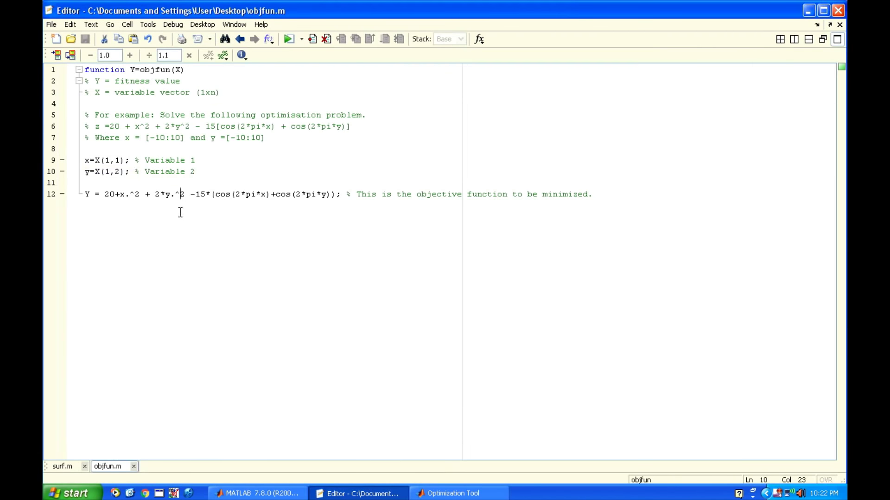
{"action": "left_click_drag", "start_coordinate": [150, 138], "coordinate": [164, 138]}
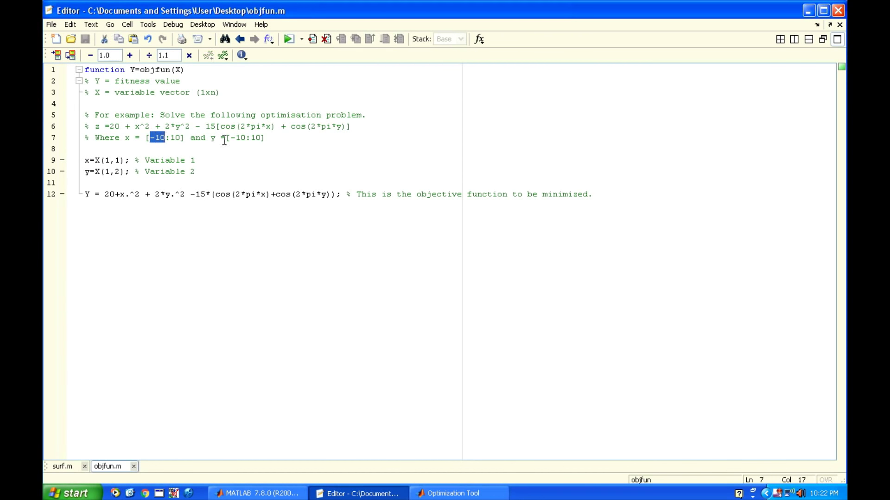
{"action": "left_click_drag", "start_coordinate": [231, 138], "coordinate": [245, 138]}
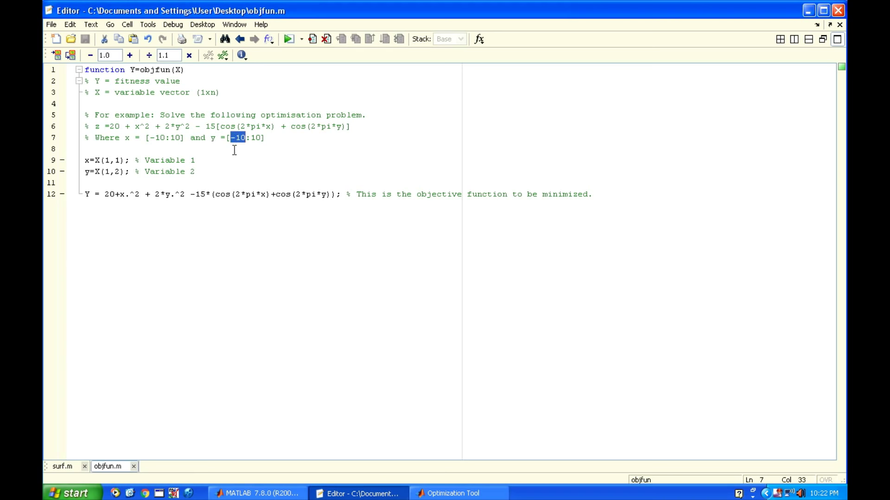
{"action": "left_click", "coordinate": [452, 493]}
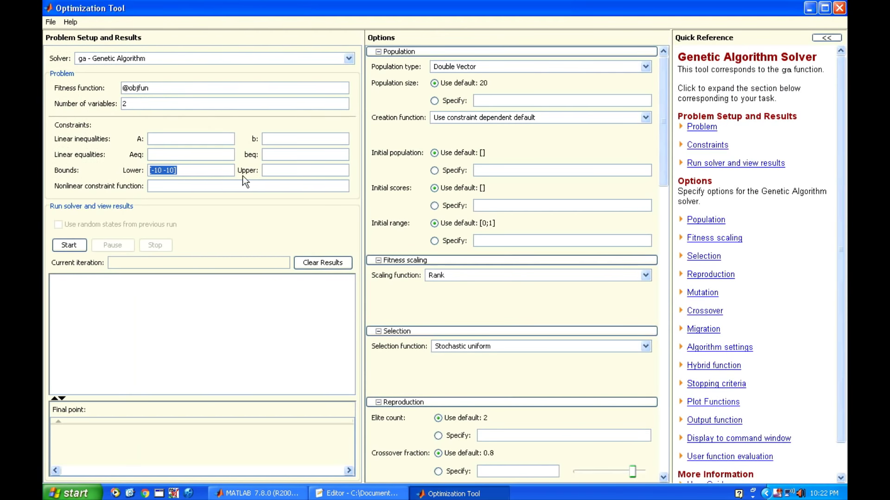
Set the upper bounds to [10 10] and check them against the variable ranges in objfun.m.
{"action": "left_click", "coordinate": [269, 170]}
{"action": "type", "text": "[10 10]"}
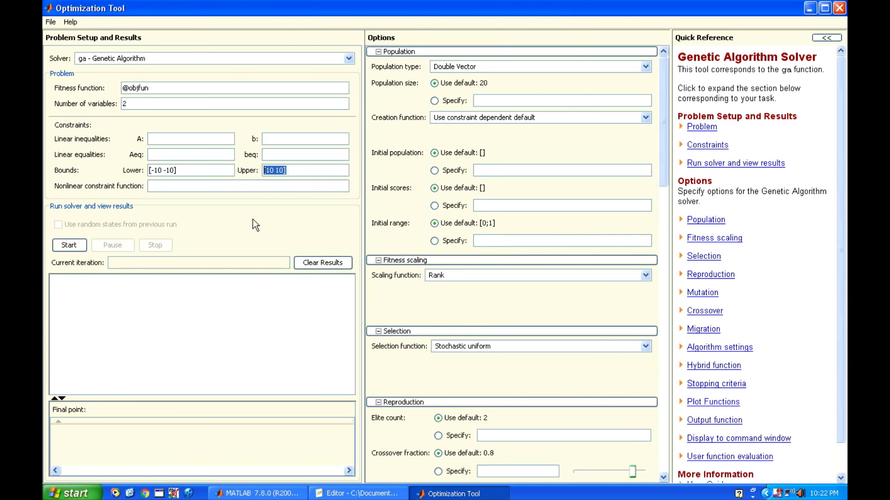
{"action": "left_click", "coordinate": [356, 493]}
{"action": "left_click", "coordinate": [251, 138]}
{"action": "key", "text": "shift+End"}
{"action": "left_click_drag", "start_coordinate": [173, 137], "coordinate": [185, 138]}
{"action": "double_click", "coordinate": [173, 137]}
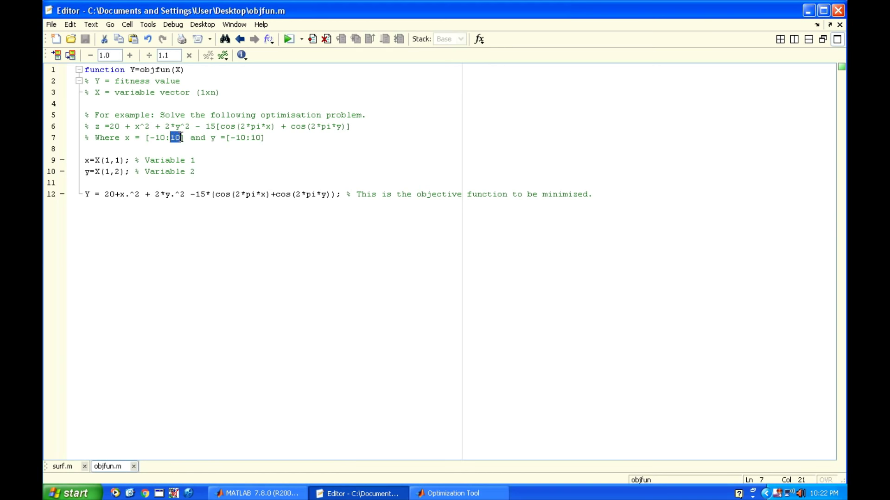
{"action": "left_click", "coordinate": [452, 493]}
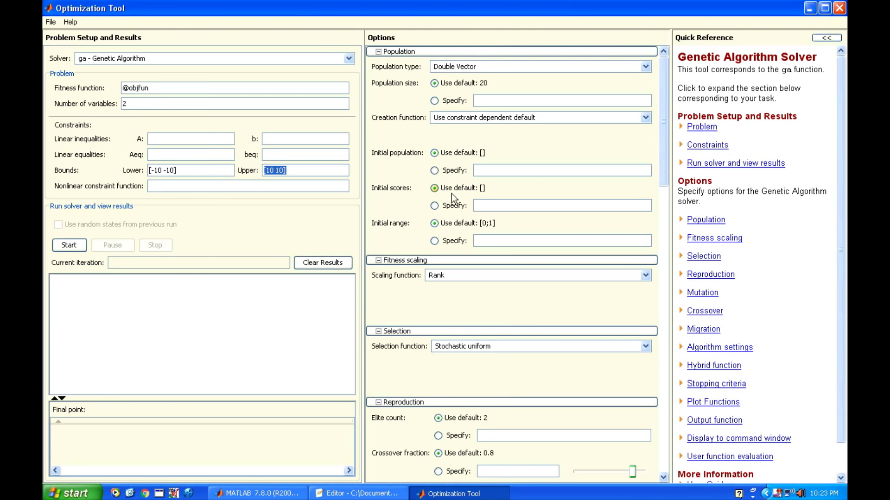
Specify a population size of 100 and an initial range of [-10;10].
{"action": "left_click", "coordinate": [434, 100]}
{"action": "left_click", "coordinate": [485, 101]}
{"action": "left_click", "coordinate": [435, 242]}
{"action": "left_click", "coordinate": [490, 242]}
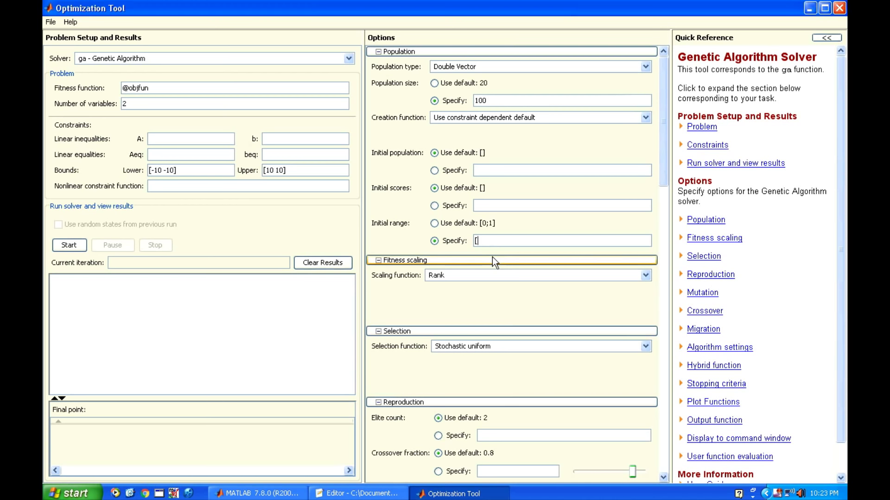
{"action": "type", "text": "[-10;10"}
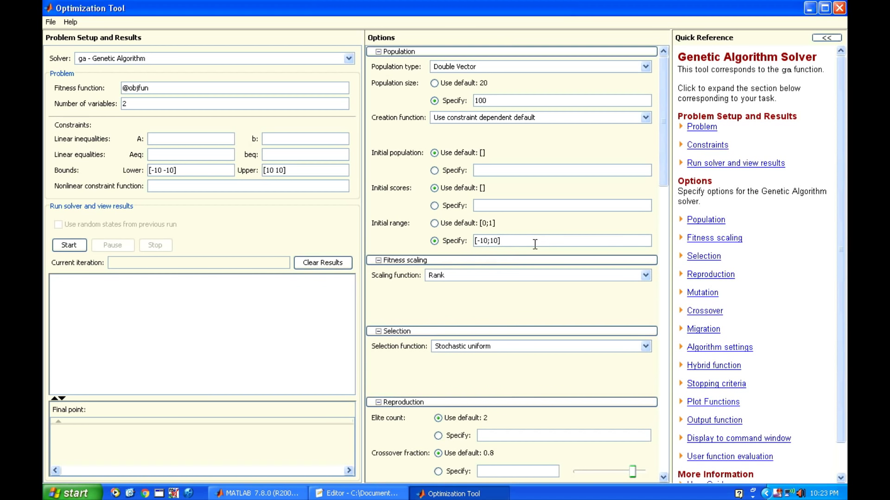
{"action": "type", "text": "for example"}
{"action": "key", "text": "BackSpace"}
{"action": "key", "text": "BackSpace"}
{"action": "key", "text": "BackSpace"}
{"action": "key", "text": "BackSpace"}
{"action": "key", "text": "BackSpace"}
{"action": "key", "text": "BackSpace"}
{"action": "key", "text": "BackSpace"}
{"action": "key", "text": "BackSpace"}
{"action": "key", "text": "BackSpace"}
{"action": "key", "text": "BackSpace"}
{"action": "key", "text": "BackSpace"}
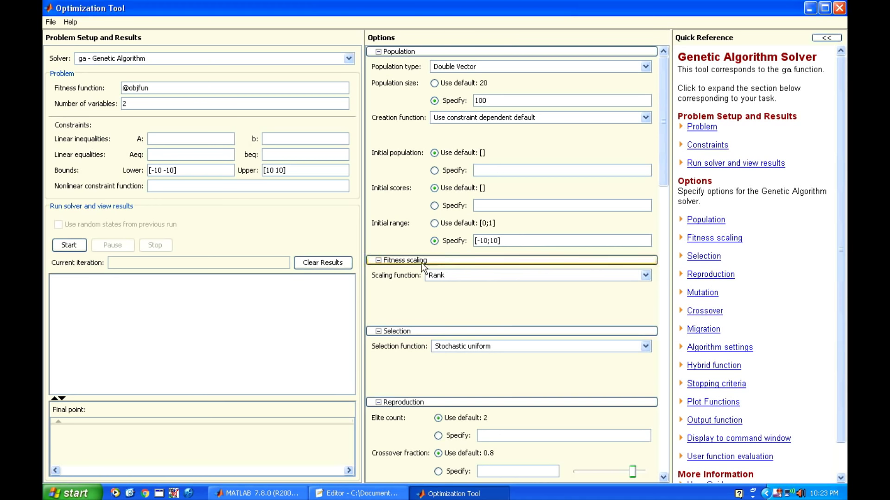
Set the fitness scaling function to Proportional, collapsing the Population and Fitness scaling options.
{"action": "left_click", "coordinate": [377, 52]}
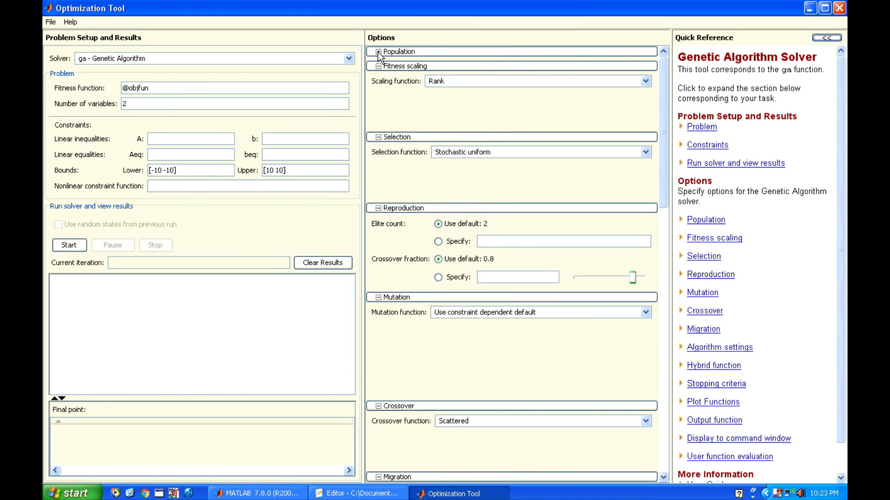
{"action": "left_click", "coordinate": [451, 80]}
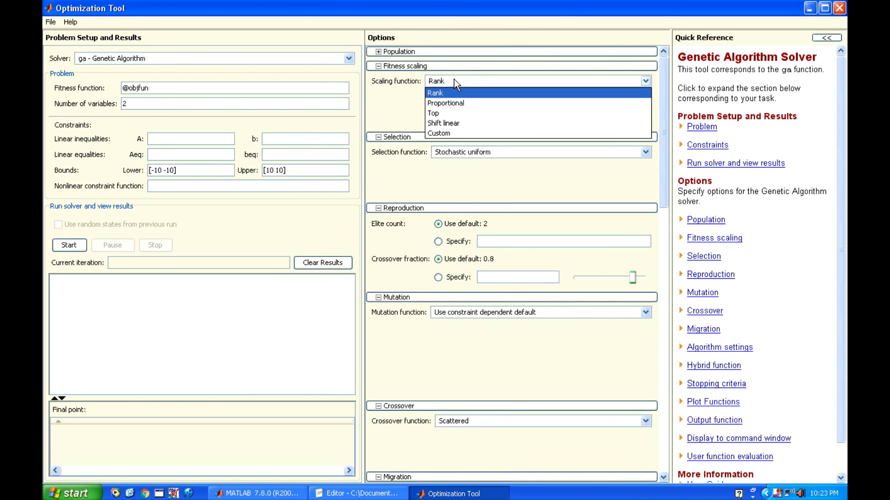
{"action": "left_click", "coordinate": [449, 103]}
{"action": "left_click", "coordinate": [378, 66]}
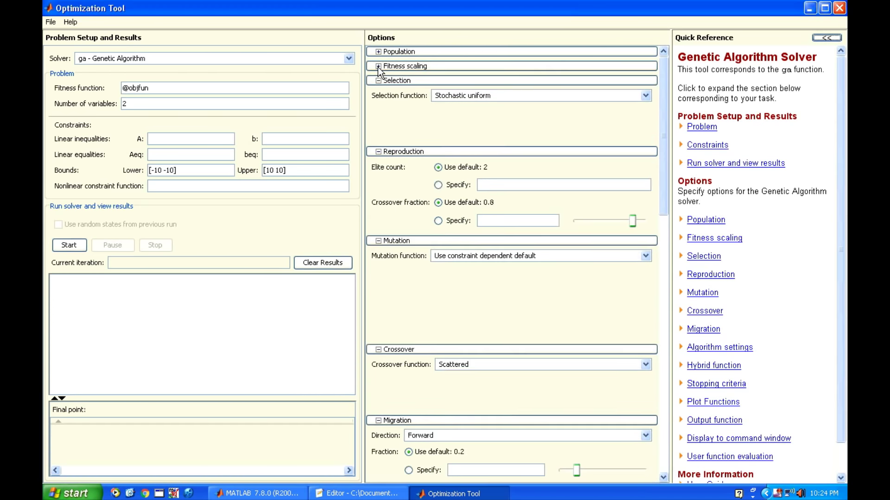
Set the selection function to Roulette and specify an elite count of 1 for reproduction.
{"action": "left_click", "coordinate": [467, 97]}
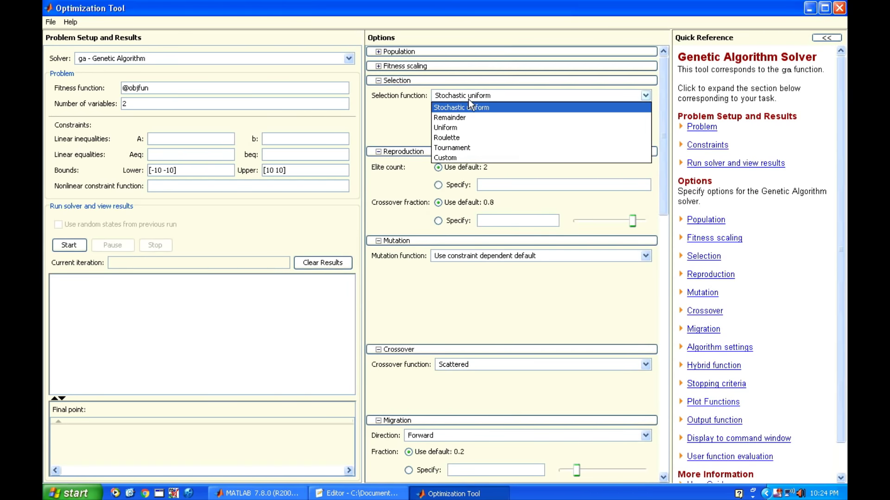
{"action": "left_click", "coordinate": [465, 135]}
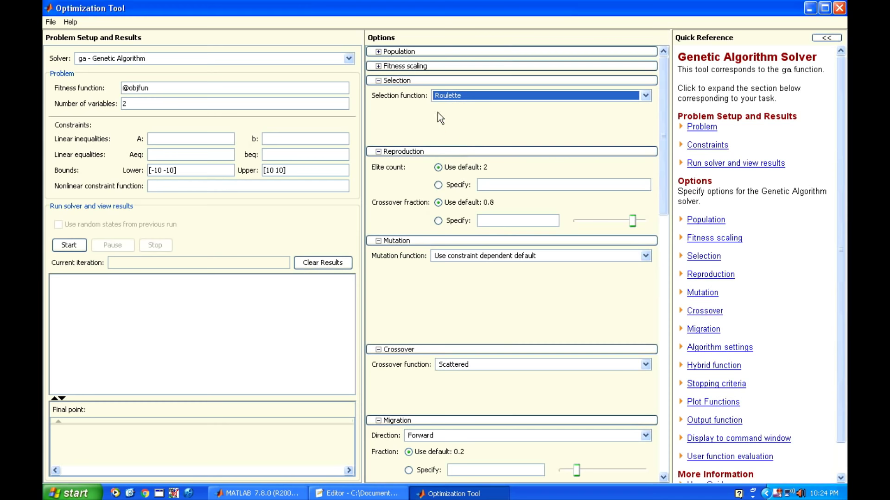
{"action": "left_click", "coordinate": [380, 81]}
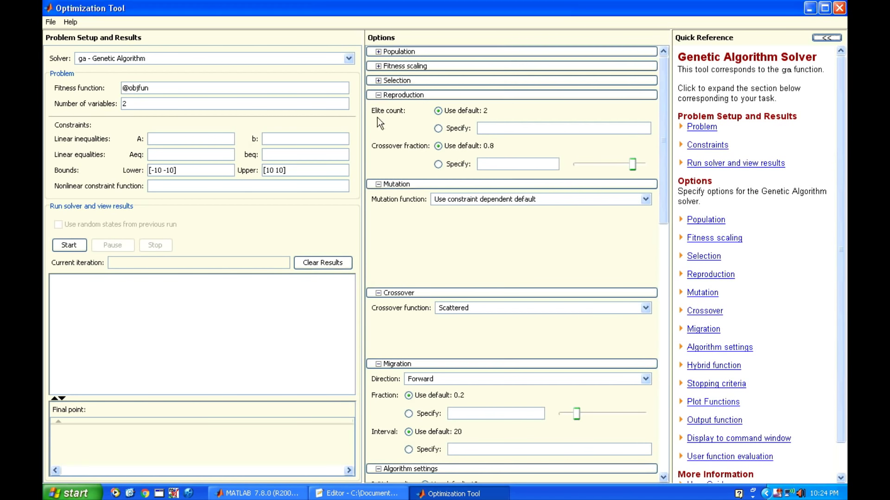
{"action": "left_click", "coordinate": [490, 128]}
{"action": "type", "text": "1"}
{"action": "left_click", "coordinate": [630, 165]}
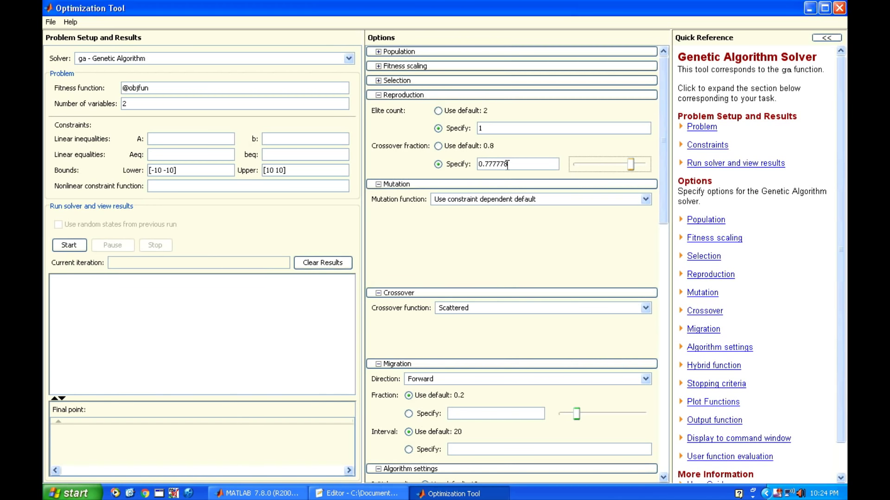
{"action": "left_click_drag", "start_coordinate": [632, 167], "coordinate": [627, 167]}
{"action": "left_click", "coordinate": [521, 164]}
{"action": "left_click_drag", "start_coordinate": [624, 167], "coordinate": [634, 167]}
{"action": "left_click", "coordinate": [438, 146]}
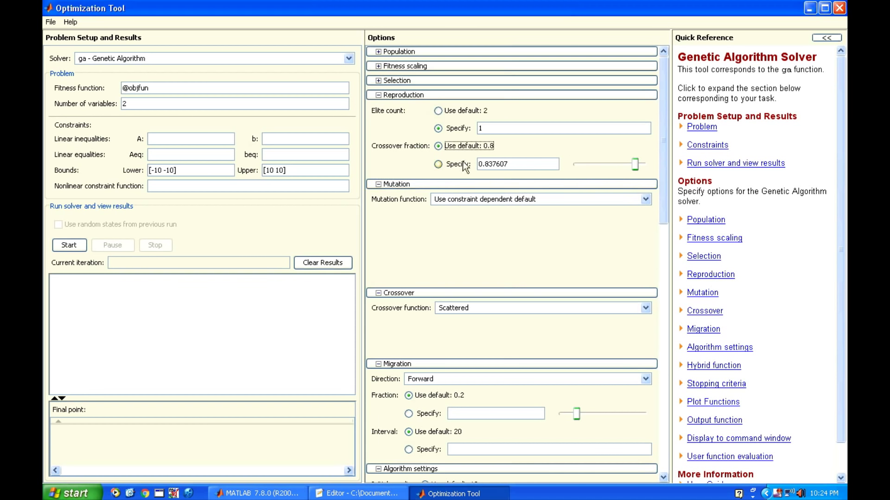
Specify a crossover fraction of 0.85 and collapse the Reproduction options.
{"action": "left_click", "coordinate": [438, 164]}
{"action": "left_click_drag", "start_coordinate": [514, 165], "coordinate": [490, 164]}
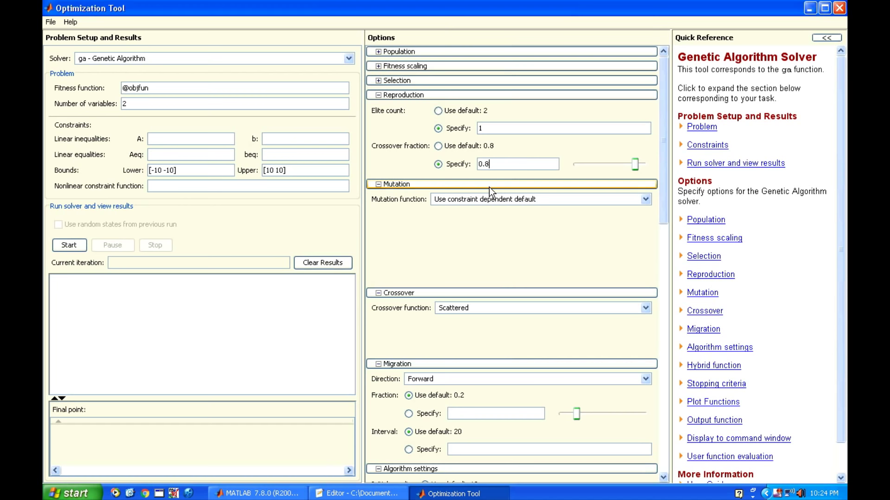
{"action": "type", "text": "5"}
{"action": "left_click", "coordinate": [378, 95]}
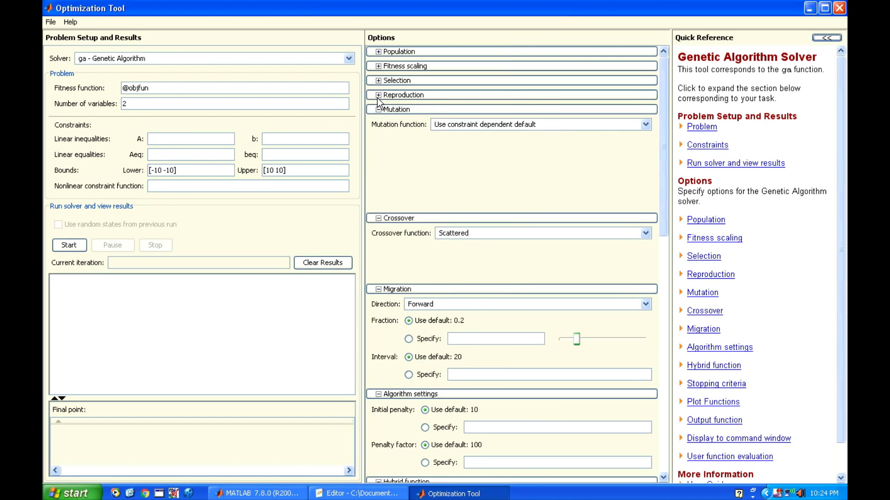
Set the mutation function to Uniform and collapse the Mutation options.
{"action": "left_click", "coordinate": [489, 126]}
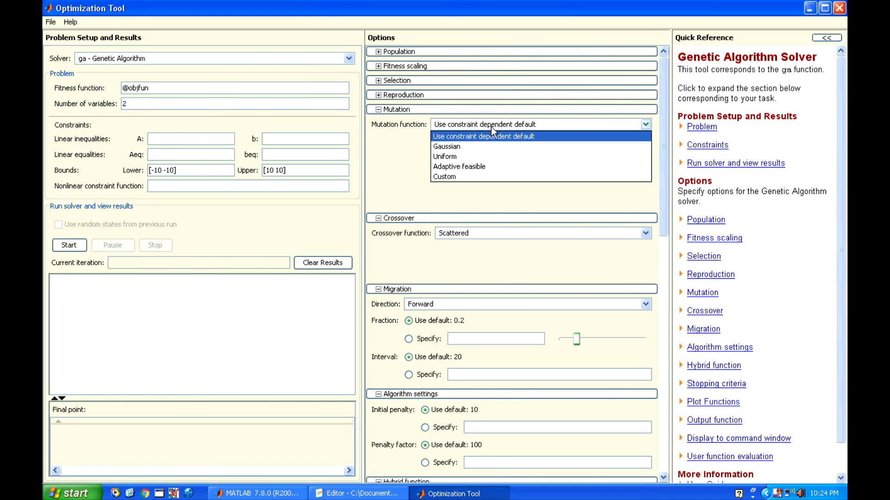
{"action": "left_click", "coordinate": [473, 156]}
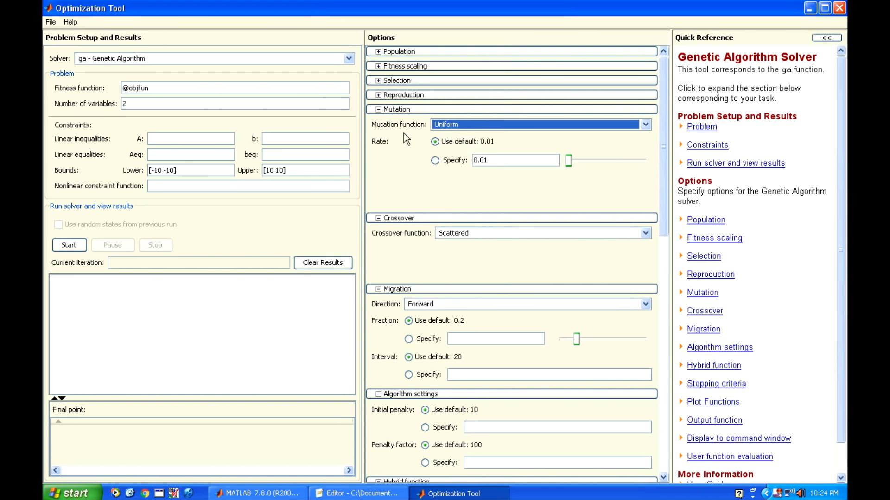
{"action": "left_click", "coordinate": [378, 110]}
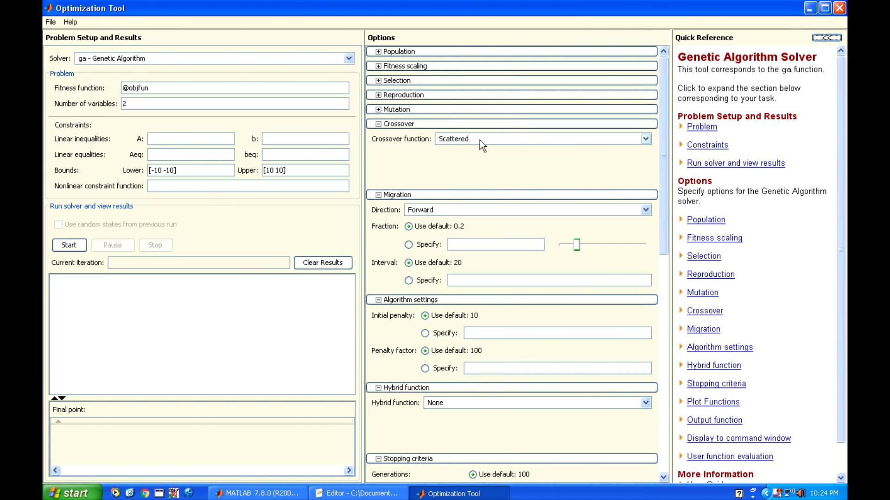
Set the crossover function to Single point and collapse the Crossover options.
{"action": "left_click", "coordinate": [480, 140]}
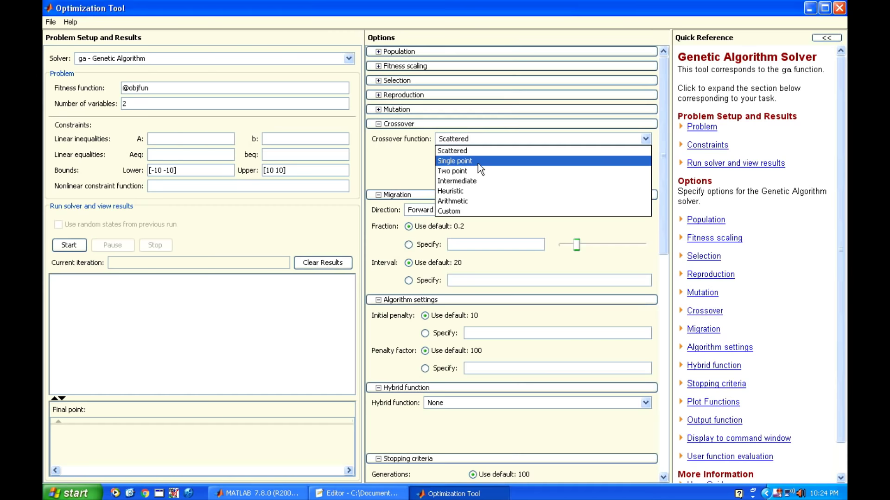
{"action": "left_click", "coordinate": [478, 161]}
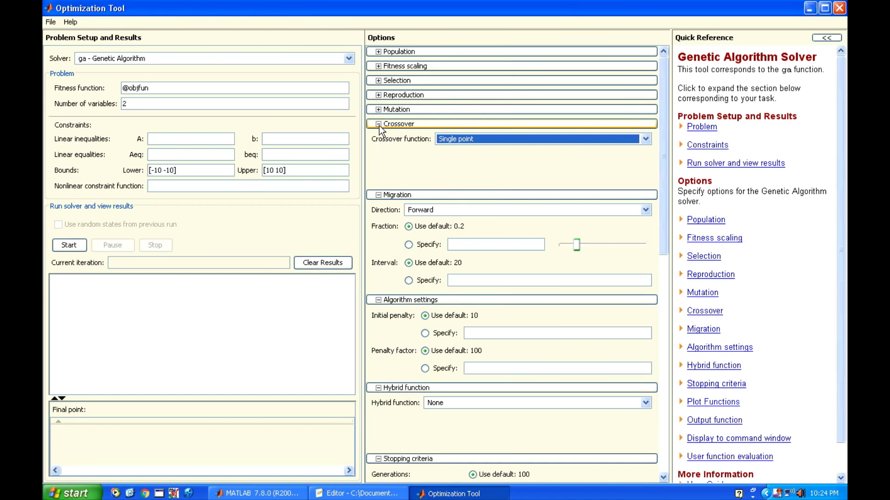
{"action": "left_click", "coordinate": [379, 125]}
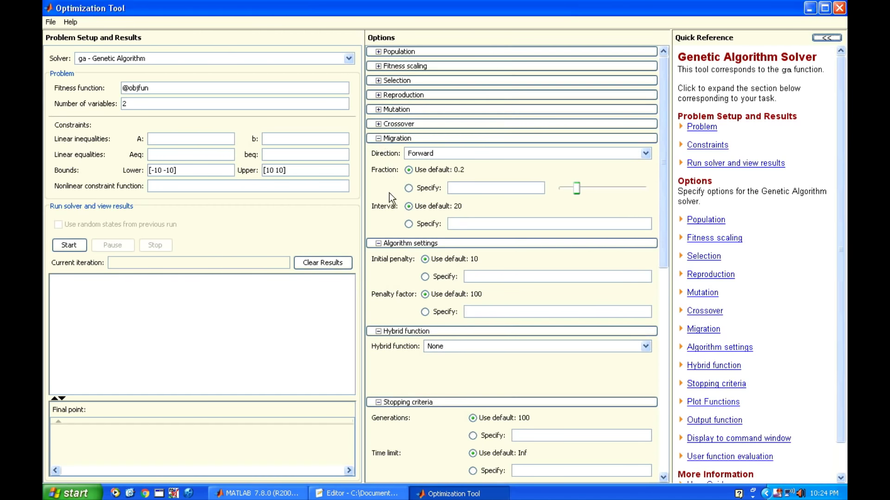
Set both the generations and the stall generations to 200 in the stopping criteria.
{"action": "left_click", "coordinate": [379, 139]}
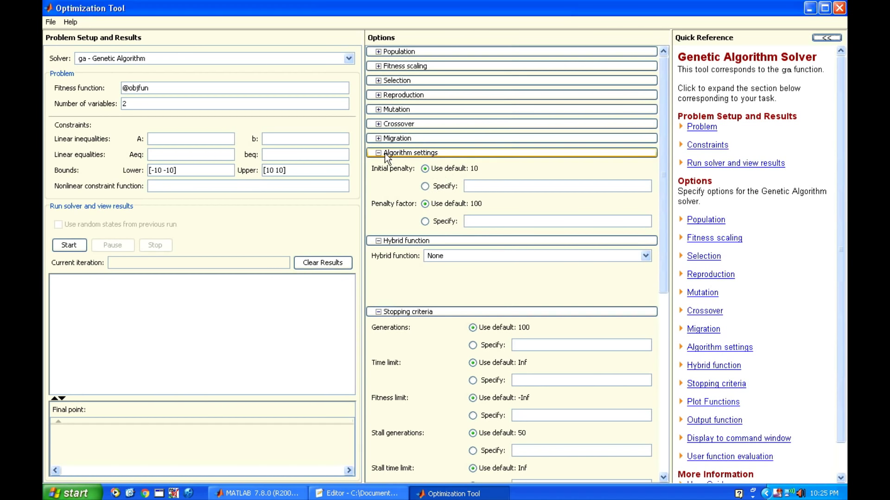
{"action": "left_click", "coordinate": [379, 152]}
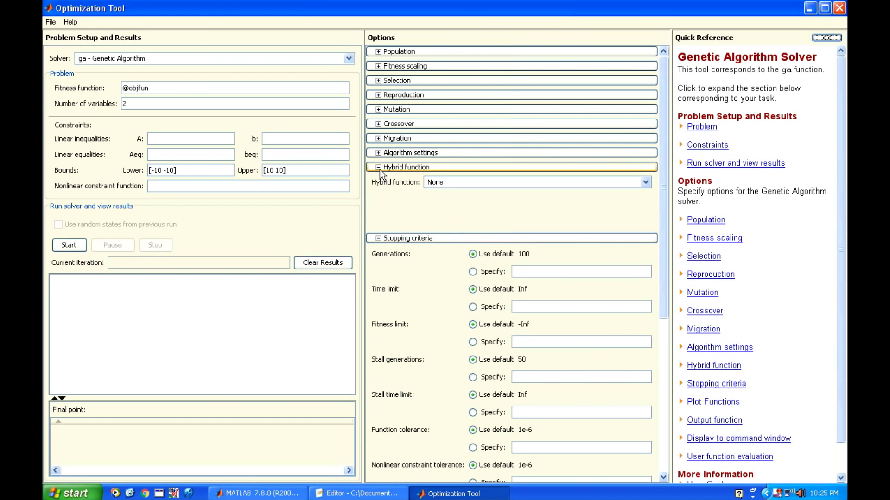
{"action": "left_click", "coordinate": [378, 168]}
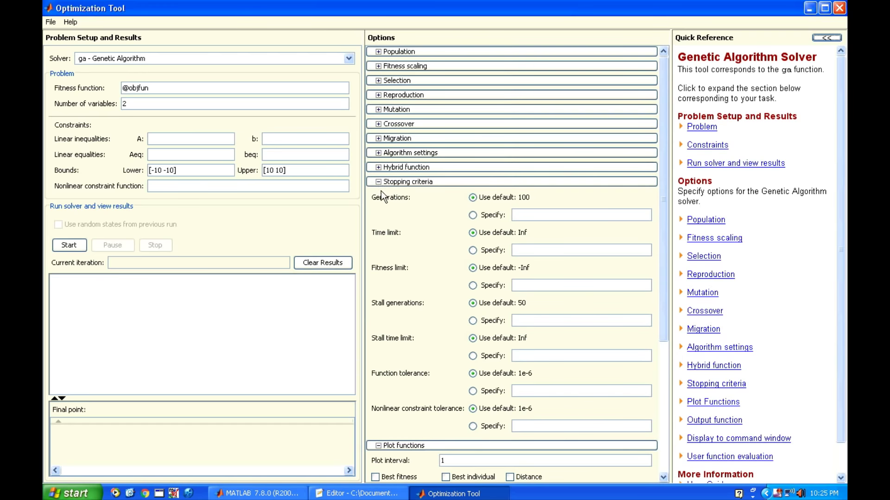
{"action": "left_click", "coordinate": [524, 216]}
{"action": "type", "text": "200"}
{"action": "left_click", "coordinate": [532, 323]}
{"action": "type", "text": "200"}
{"action": "left_click", "coordinate": [377, 182]}
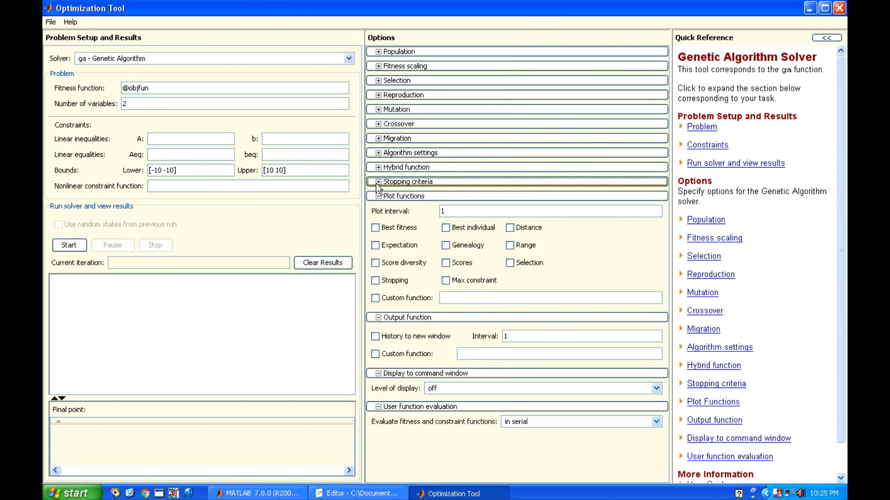
Enable the Best fitness plot, collapse the remaining option sections and run the genetic algorithm solver.
{"action": "left_click", "coordinate": [376, 227]}
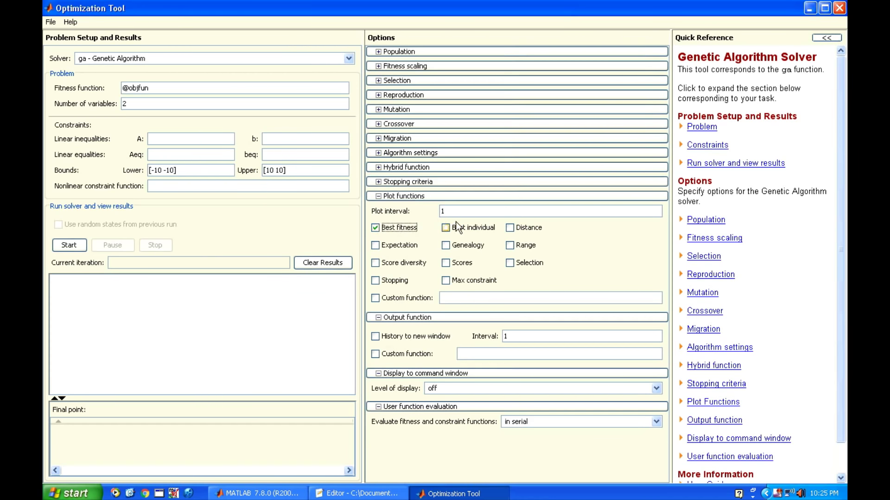
{"action": "left_click", "coordinate": [377, 198]}
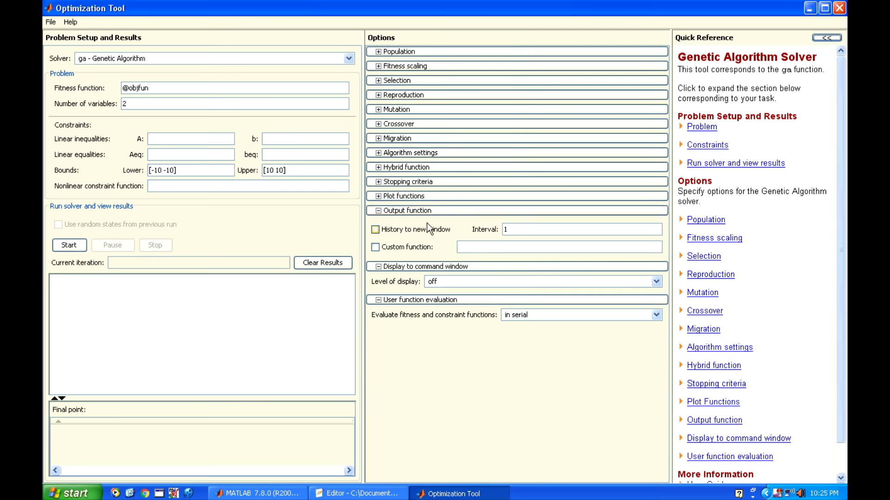
{"action": "left_click", "coordinate": [378, 212]}
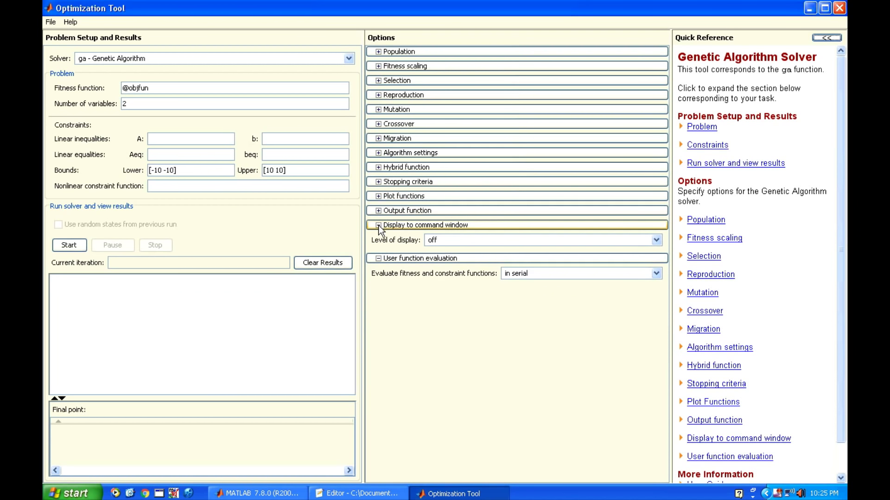
{"action": "left_click", "coordinate": [379, 226]}
{"action": "left_click", "coordinate": [378, 240]}
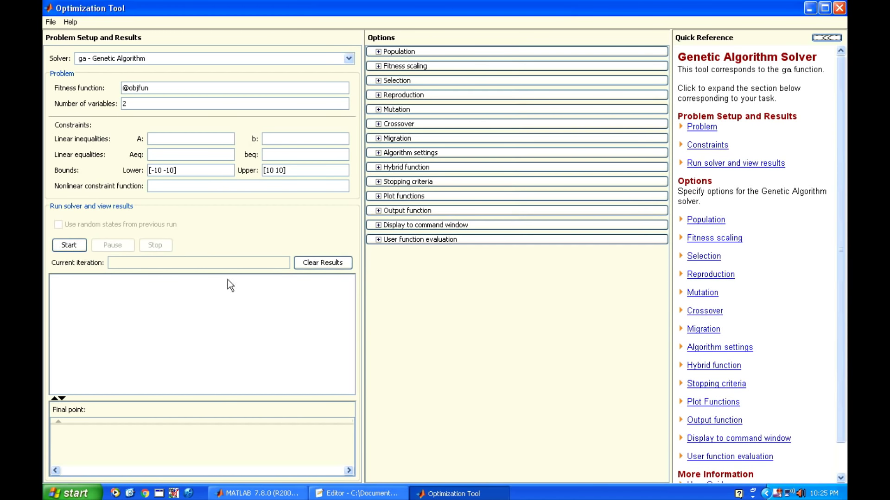
{"action": "left_click", "coordinate": [69, 246]}
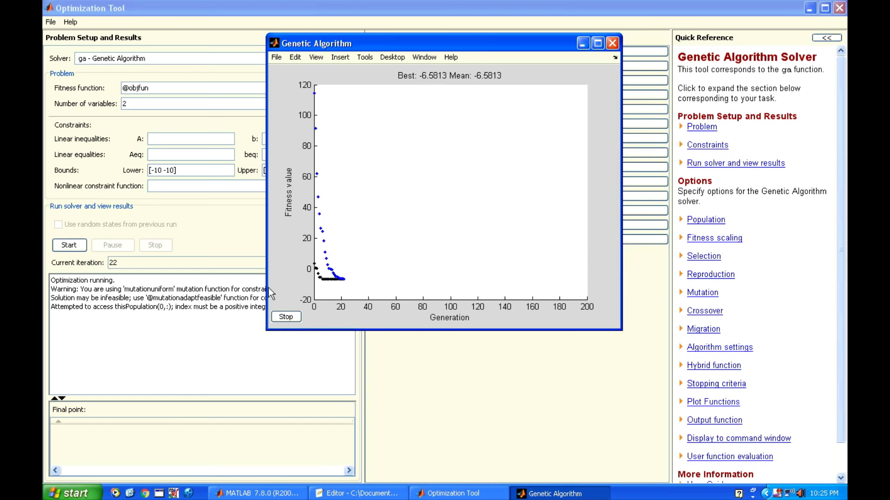
Close the fitness plot window, set the mutation function to Adaptive feasible and collapse the Mutation options.
{"action": "left_click_drag", "start_coordinate": [449, 43], "coordinate": [535, 51]}
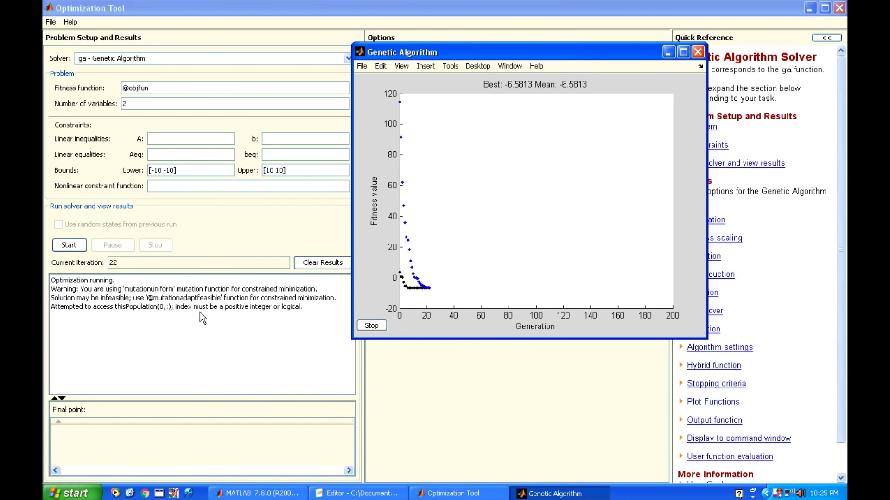
{"action": "left_click", "coordinate": [698, 53]}
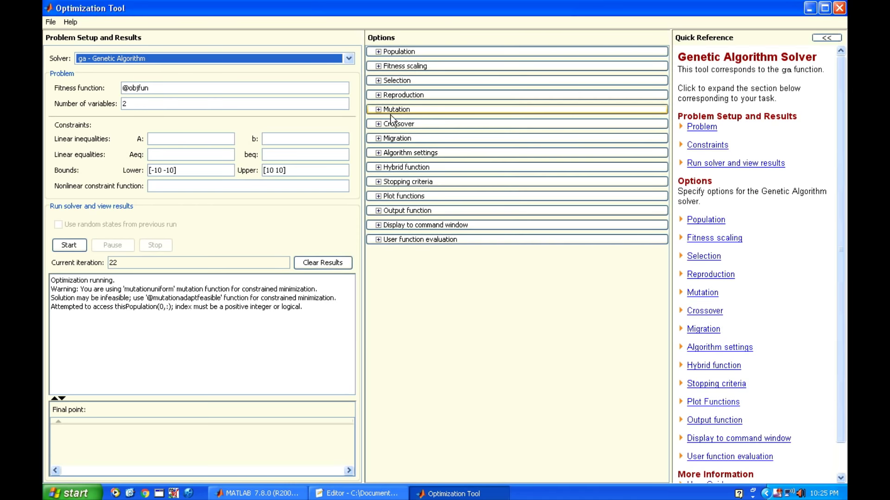
{"action": "left_click", "coordinate": [417, 111]}
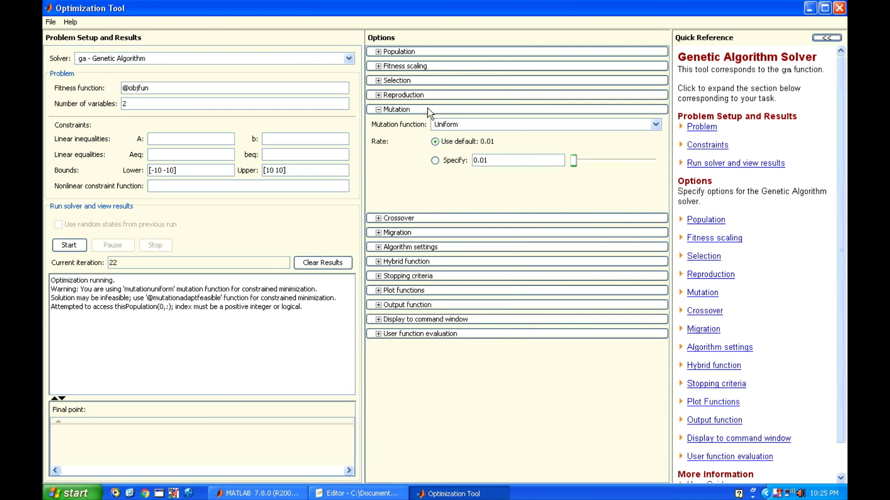
{"action": "left_click", "coordinate": [482, 124]}
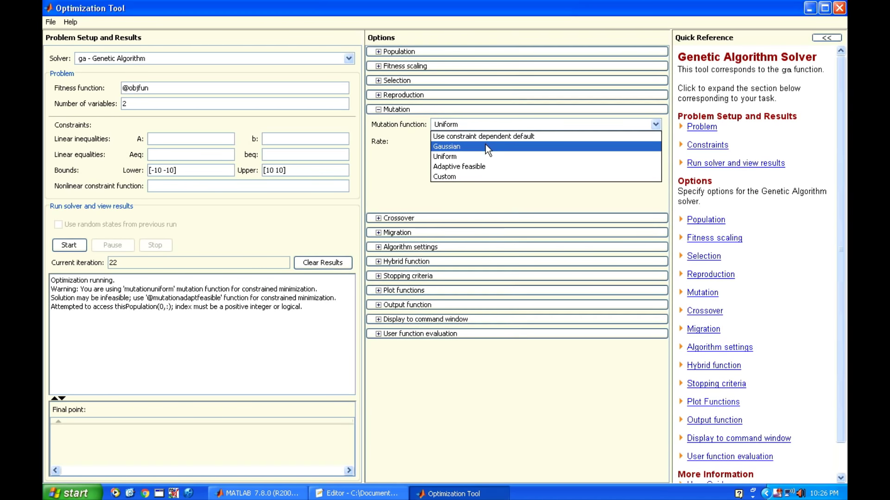
{"action": "left_click", "coordinate": [485, 166]}
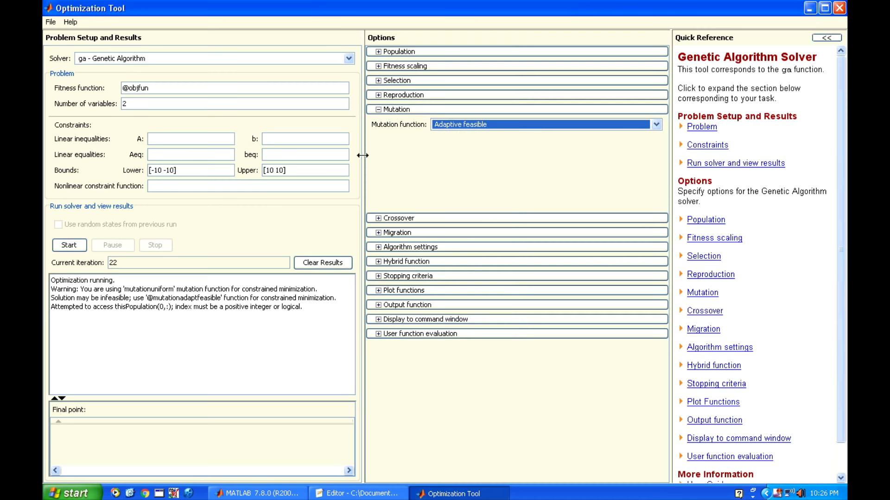
{"action": "left_click", "coordinate": [377, 112]}
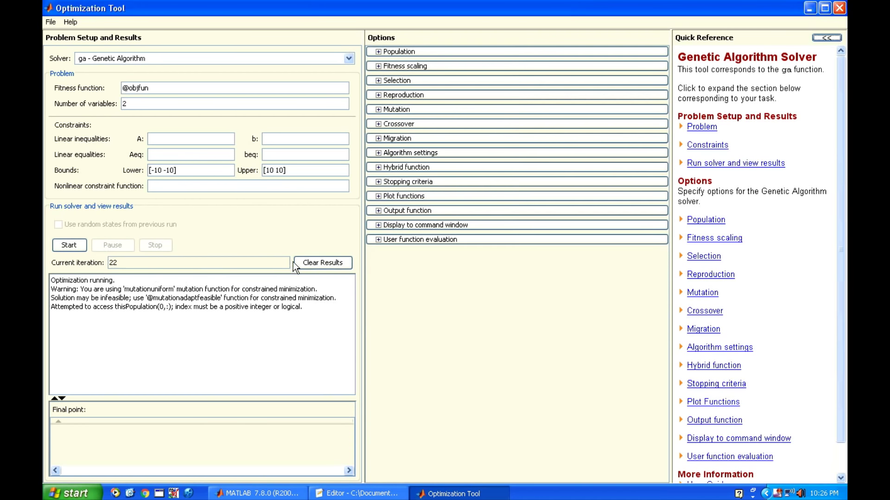
Clear the previous results, run the genetic algorithm solver and move the fitness plot off the results area.
{"action": "left_click", "coordinate": [330, 264]}
{"action": "left_click", "coordinate": [69, 244]}
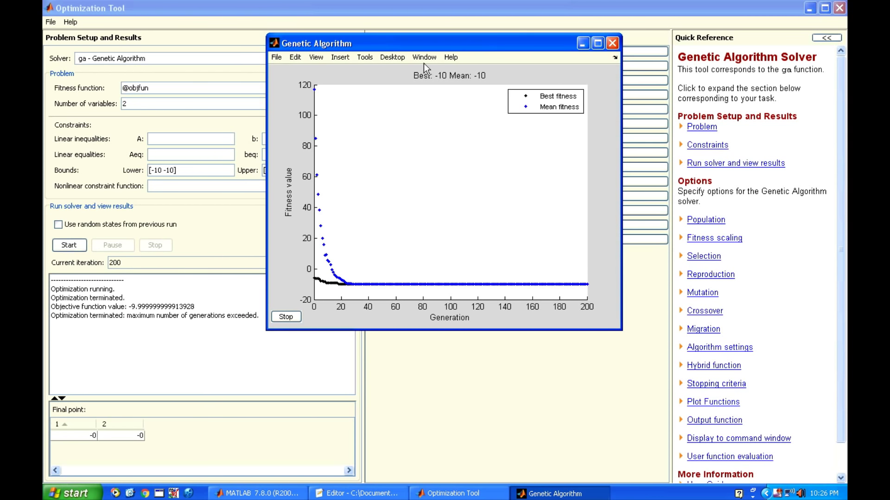
{"action": "left_click_drag", "start_coordinate": [415, 45], "coordinate": [551, 46]}
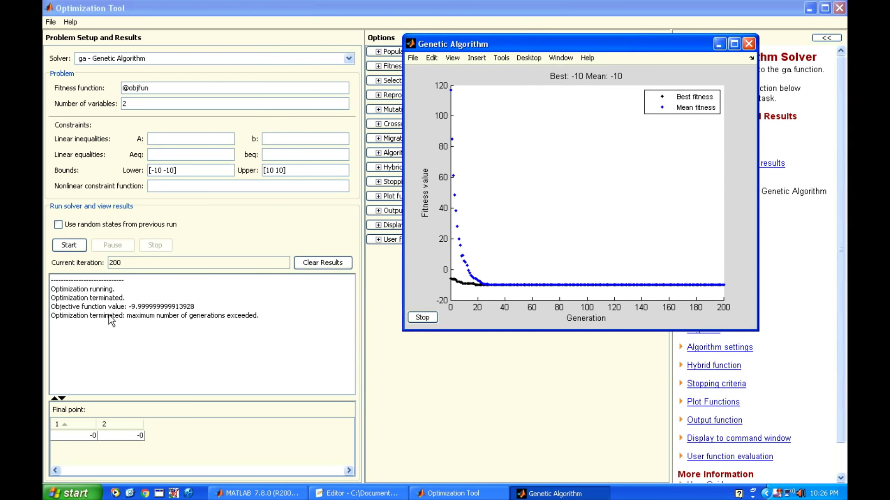
Examine the run's objective function value, termination reason and final point.
{"action": "left_click_drag", "start_coordinate": [69, 297], "coordinate": [176, 308]}
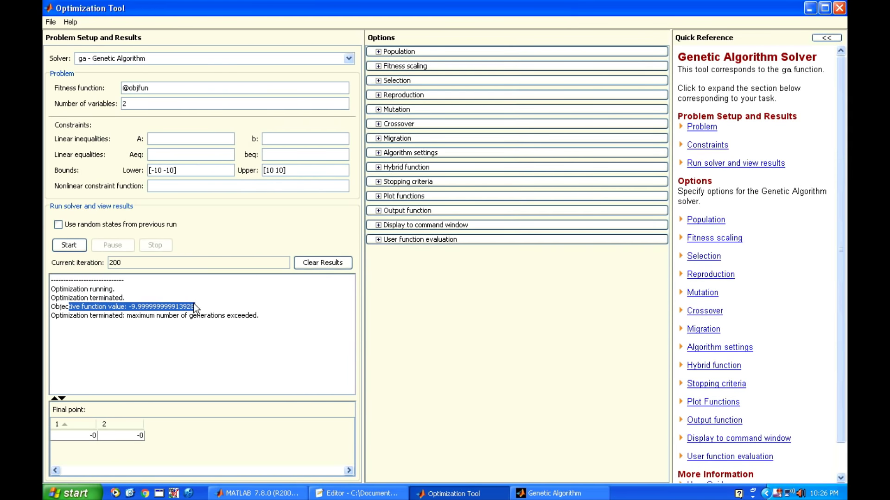
{"action": "left_click_drag", "start_coordinate": [128, 316], "coordinate": [147, 316]}
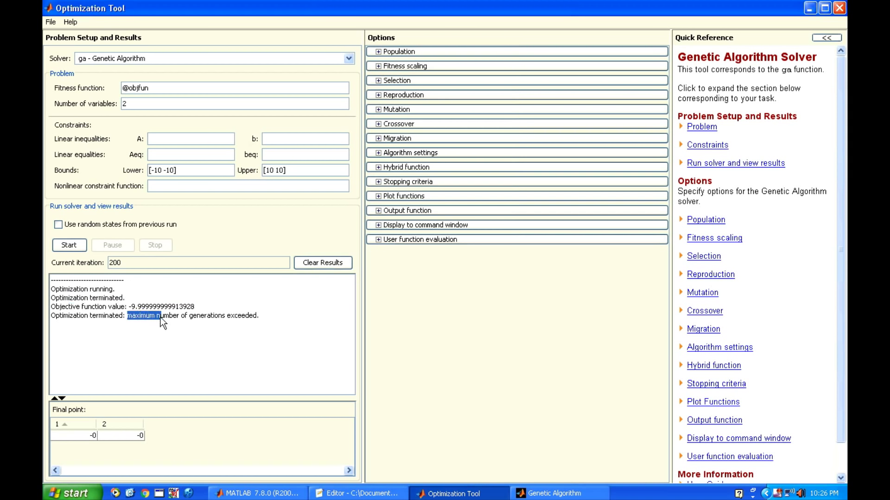
{"action": "mouse_move", "coordinate": [257, 318]}
{"action": "left_mouse_down"}
{"action": "mouse_move", "coordinate": [241, 318]}
{"action": "mouse_move", "coordinate": [260, 318]}
{"action": "left_mouse_up"}
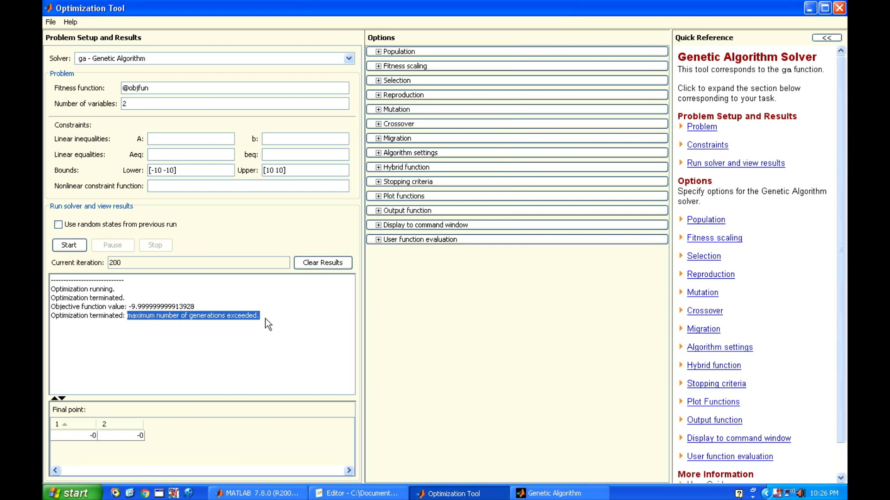
{"action": "left_click", "coordinate": [84, 435]}
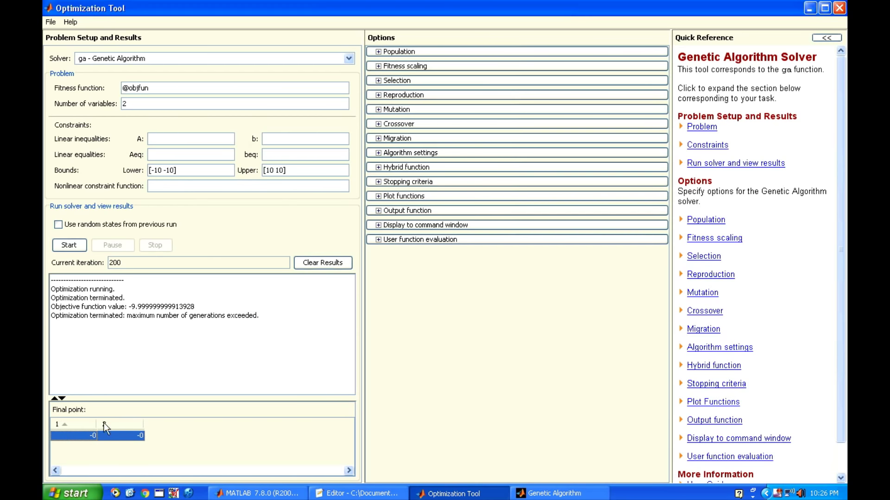
Clear the results, rerun the solver with the same options and check the final point.
{"action": "left_click", "coordinate": [314, 263]}
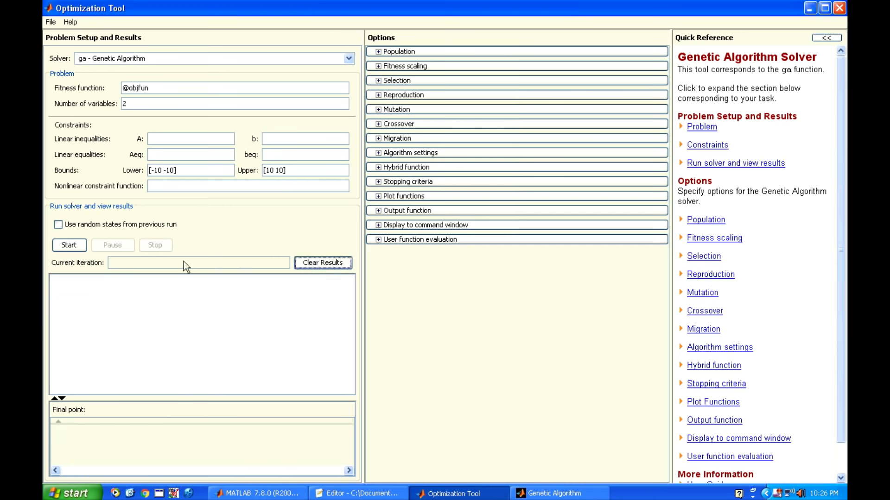
{"action": "left_click", "coordinate": [74, 245]}
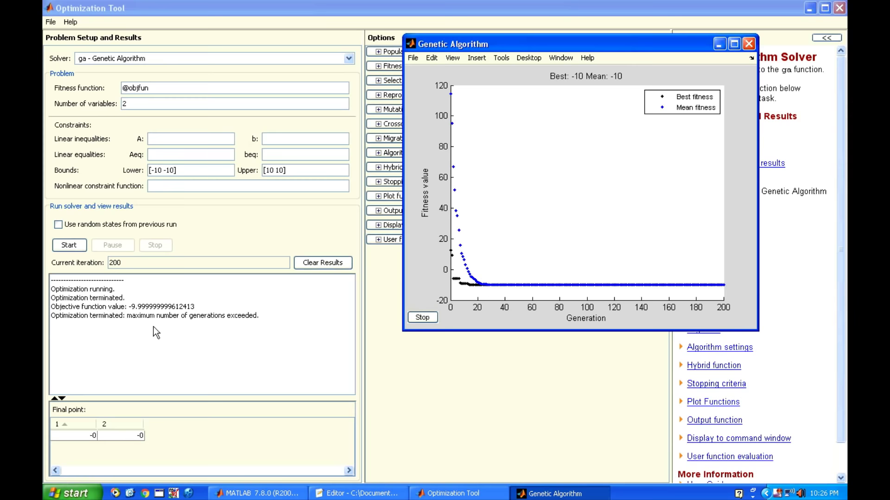
{"action": "left_click", "coordinate": [137, 438]}
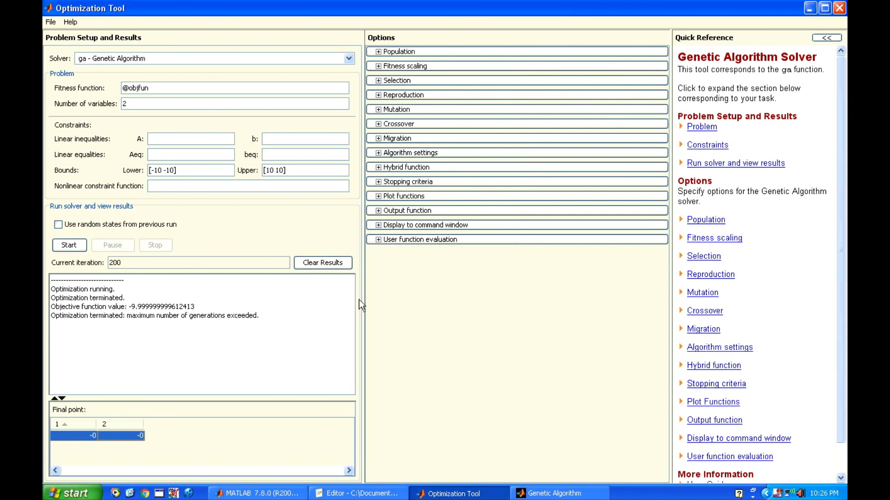
Clear the results, set the fitness scaling function to Rank and collapse the Fitness scaling options.
{"action": "left_click", "coordinate": [327, 262]}
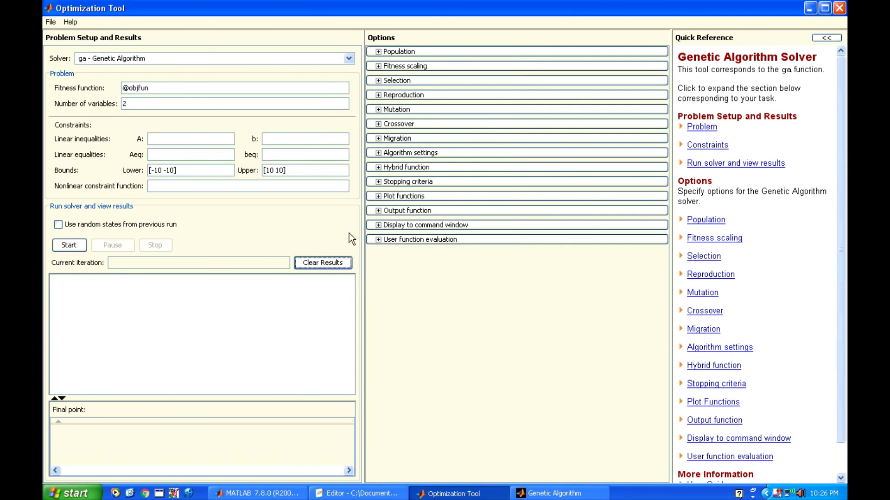
{"action": "left_click", "coordinate": [434, 66]}
{"action": "left_click", "coordinate": [434, 67]}
{"action": "left_click", "coordinate": [438, 67]}
{"action": "left_click", "coordinate": [456, 82]}
{"action": "left_click", "coordinate": [455, 92]}
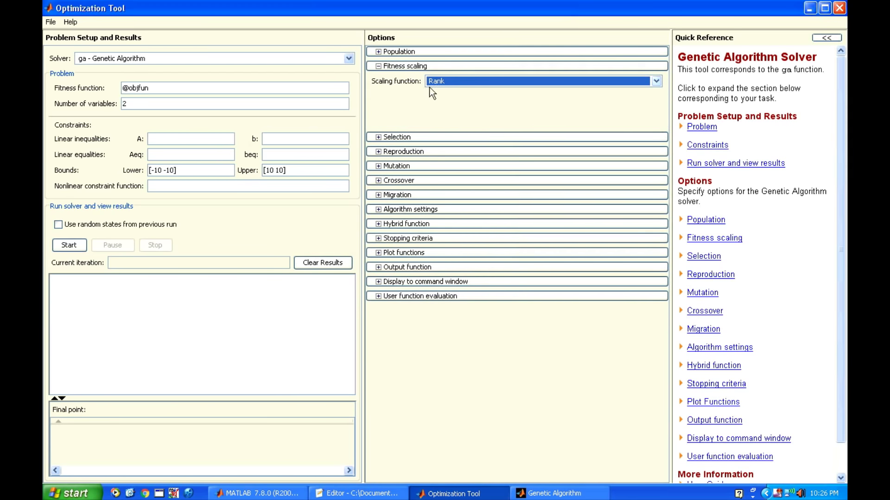
{"action": "left_click", "coordinate": [377, 66]}
Run the solver with Rank scaling and check the objective function value and final point.
{"action": "left_click", "coordinate": [318, 264]}
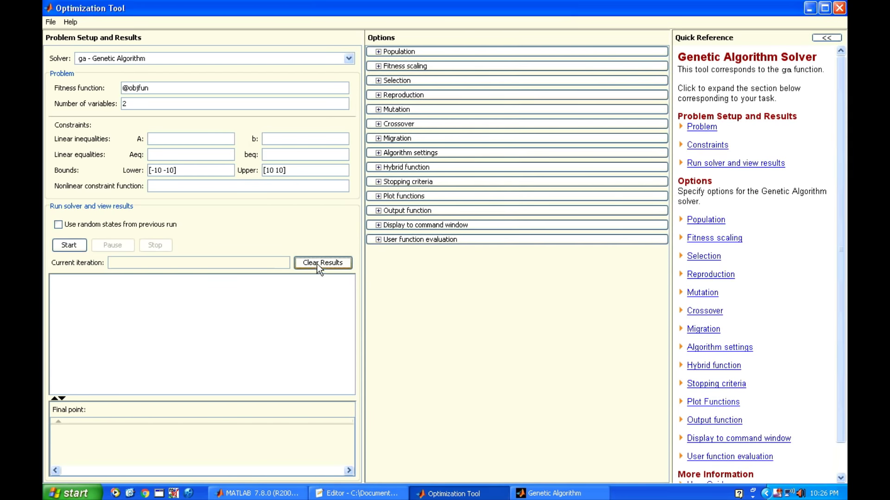
{"action": "left_click", "coordinate": [66, 245]}
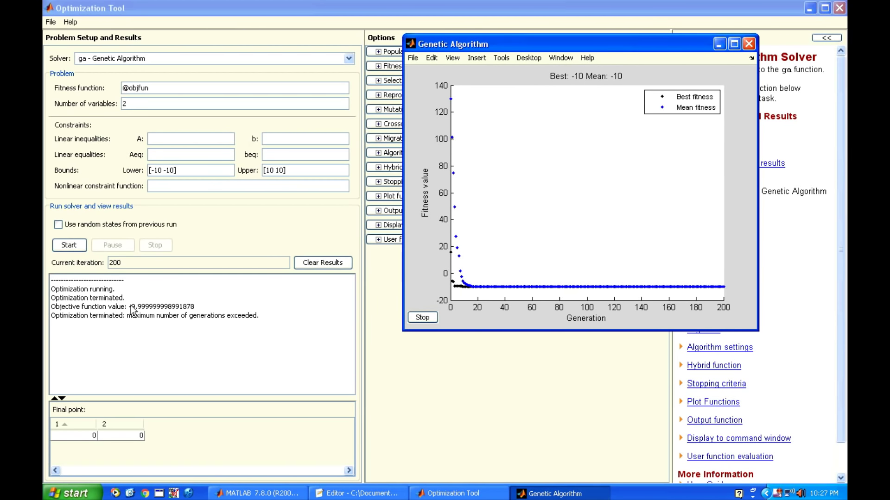
{"action": "left_click_drag", "start_coordinate": [132, 307], "coordinate": [185, 308]}
{"action": "left_click", "coordinate": [85, 435]}
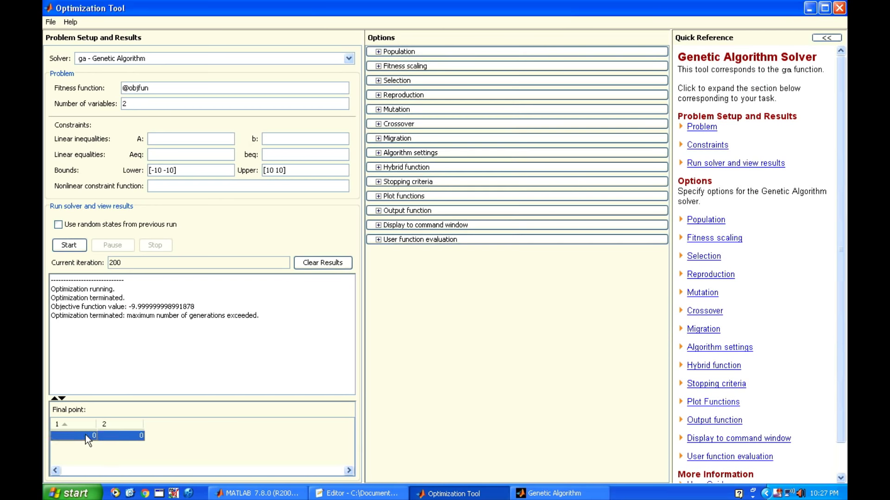
Set the selection function to Tournament and collapse the Fitness scaling and Selection options.
{"action": "left_click", "coordinate": [434, 78]}
{"action": "left_click", "coordinate": [468, 95]}
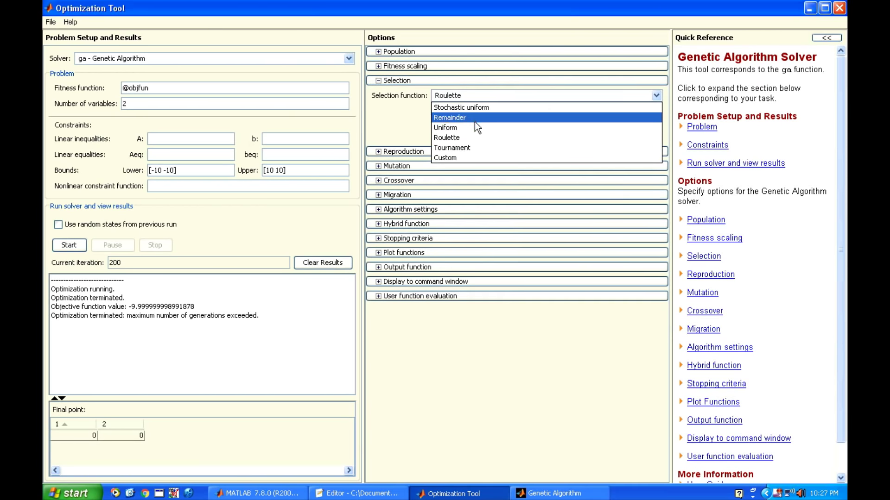
{"action": "left_click", "coordinate": [470, 147]}
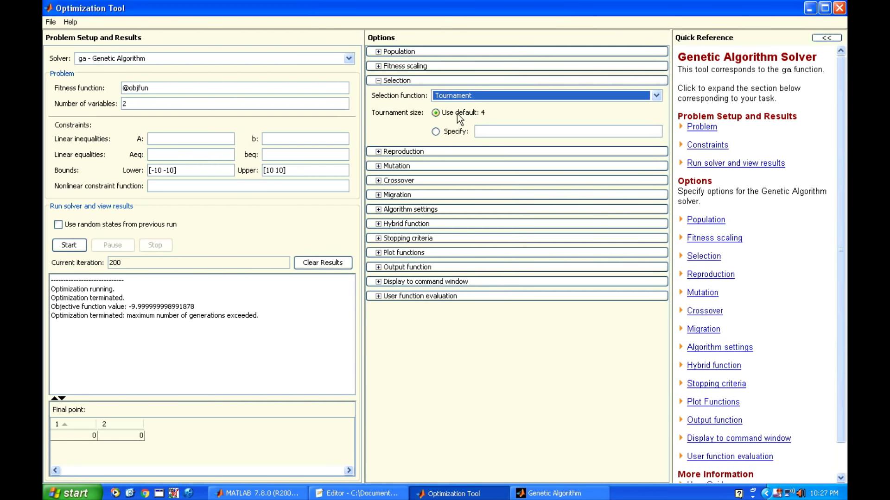
{"action": "left_click", "coordinate": [435, 65]}
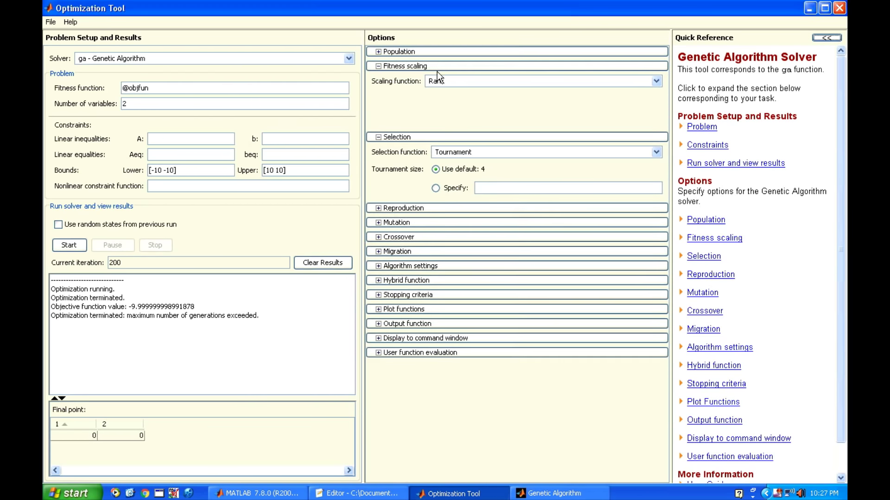
{"action": "left_click", "coordinate": [425, 69]}
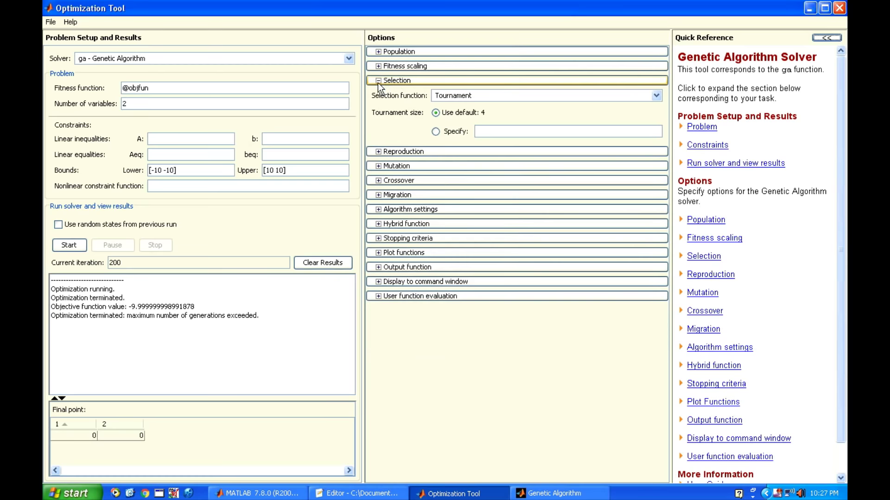
{"action": "left_click", "coordinate": [378, 82]}
Set the population size to 50 and collapse the Population options.
{"action": "left_click", "coordinate": [428, 51]}
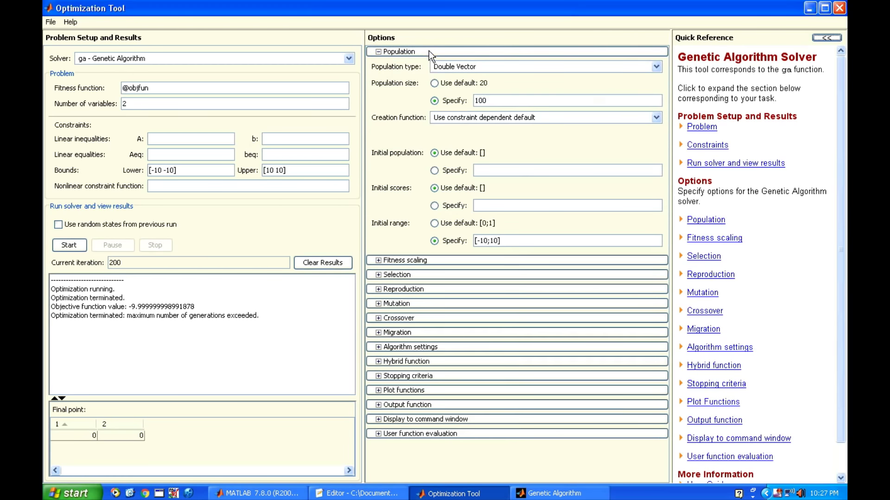
{"action": "left_click_drag", "start_coordinate": [490, 100], "coordinate": [451, 103]}
{"action": "type", "text": "50"}
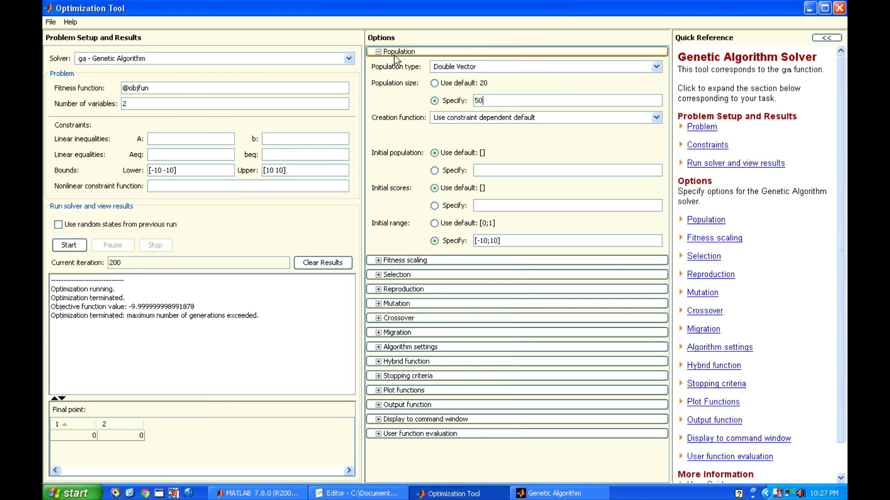
{"action": "left_click", "coordinate": [378, 52]}
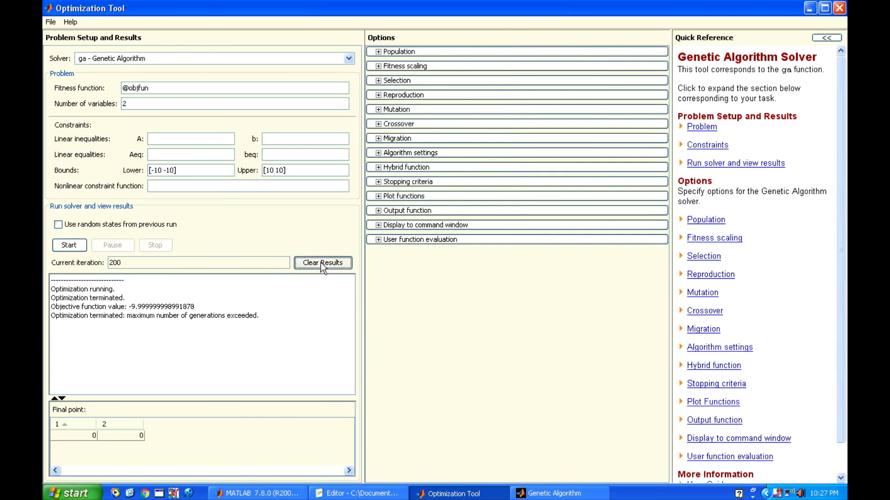
Clear the results, run the solver with the new selection and population settings, and check the objective value and final point.
{"action": "left_click", "coordinate": [321, 263]}
{"action": "left_click", "coordinate": [79, 245]}
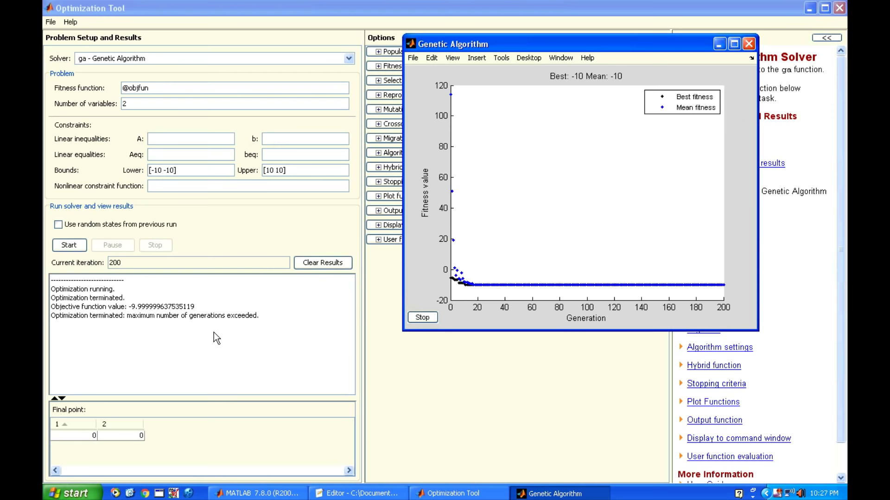
{"action": "left_click_drag", "start_coordinate": [132, 307], "coordinate": [180, 310]}
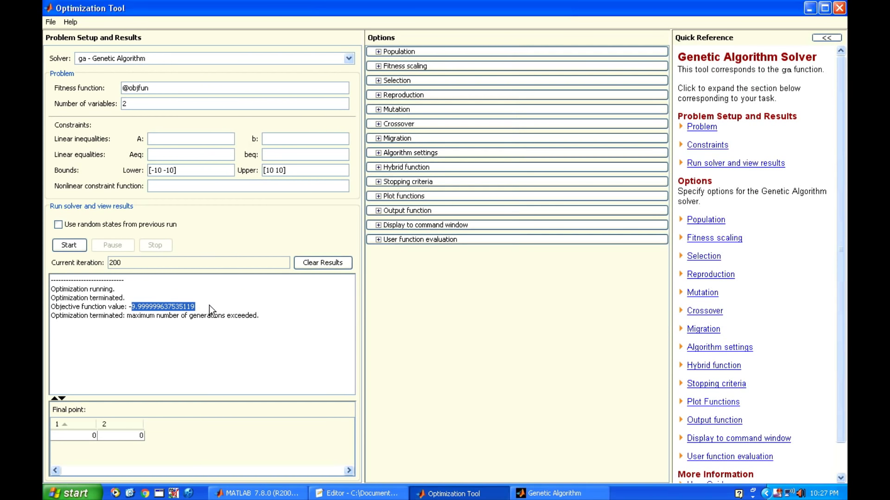
{"action": "left_click", "coordinate": [88, 434]}
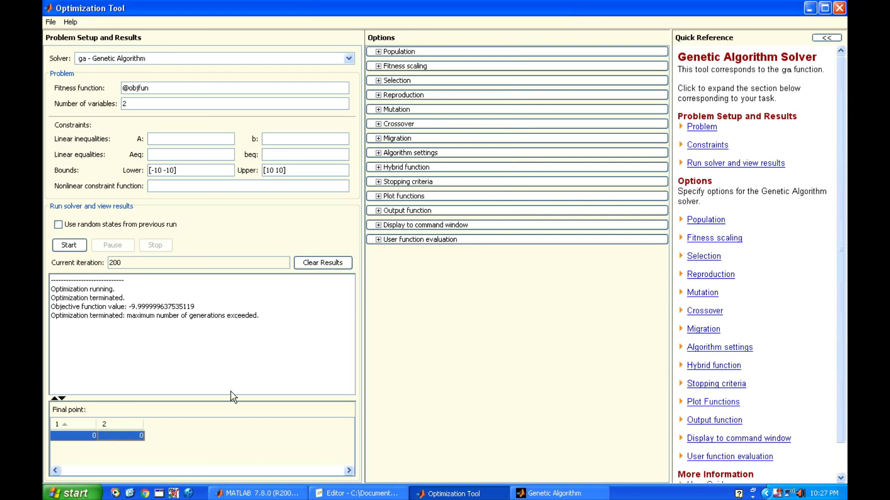